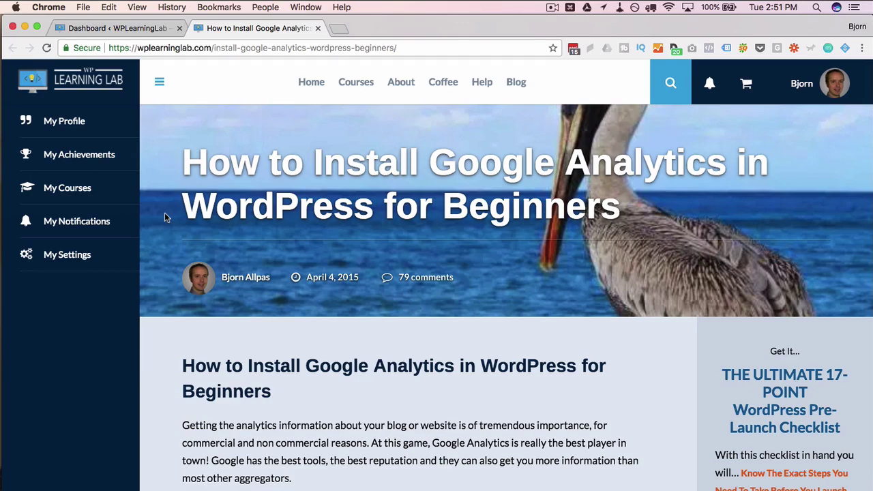
- Examine the Google Analytics installation article and the pingbacks listed in its comments section
{"action": "scroll", "coordinate": [165, 217], "scroll_direction": "down", "scroll_amount": 15}
{"action": "scroll", "coordinate": [164, 217], "scroll_direction": "down", "scroll_amount": 10}
{"action": "scroll", "coordinate": [164, 216], "scroll_direction": "down", "scroll_amount": 1}
{"action": "left_click_drag", "start_coordinate": [172, 212], "coordinate": [156, 384]}
{"action": "left_click", "coordinate": [164, 384]}
{"action": "scroll", "coordinate": [164, 386], "scroll_direction": "down", "scroll_amount": 2}
{"action": "scroll", "coordinate": [163, 387], "scroll_direction": "down", "scroll_amount": 8}
{"action": "scroll", "coordinate": [163, 387], "scroll_direction": "down", "scroll_amount": 12}
{"action": "scroll", "coordinate": [163, 387], "scroll_direction": "down", "scroll_amount": 6}
{"action": "left_click", "coordinate": [163, 439]}
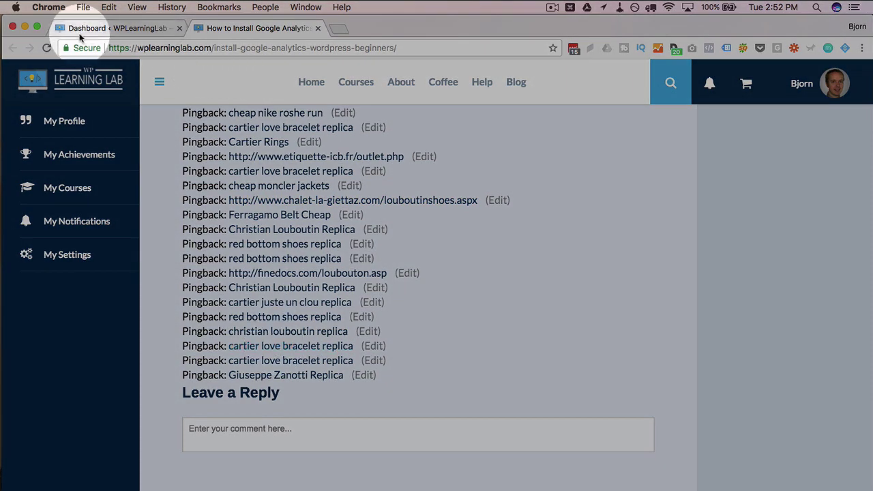
- Switch to the WordPress dashboard and open the site's Discussion settings
{"action": "left_click", "coordinate": [128, 28]}
{"action": "scroll", "coordinate": [34, 287], "scroll_direction": "down", "scroll_amount": 5}
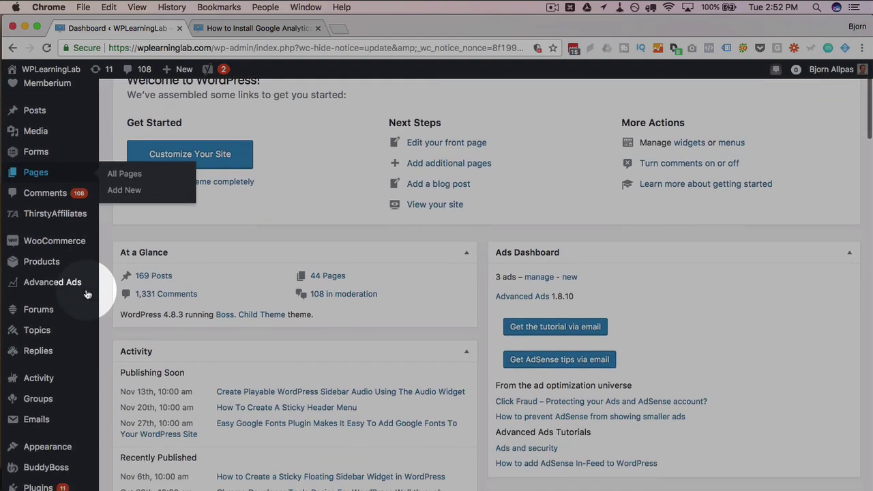
{"action": "scroll", "coordinate": [87, 295], "scroll_direction": "down", "scroll_amount": 2}
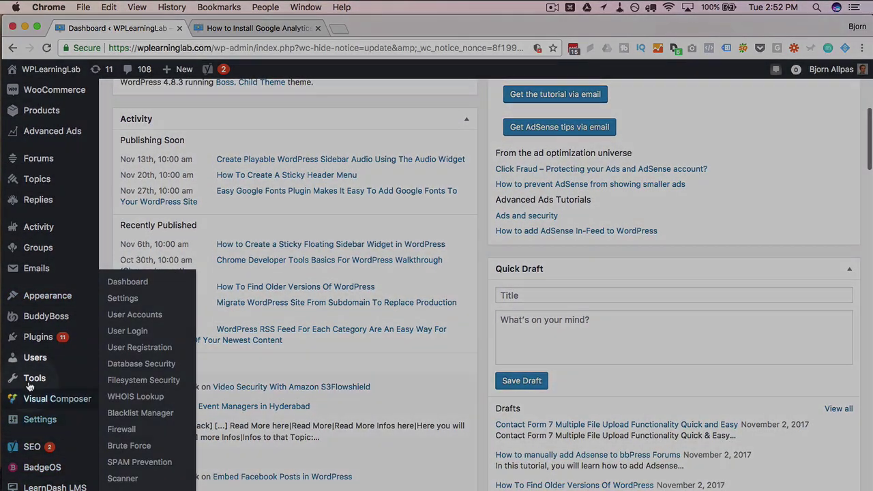
{"action": "mouse_move", "coordinate": [39, 330]}
{"action": "mouse_move", "coordinate": [41, 419]}
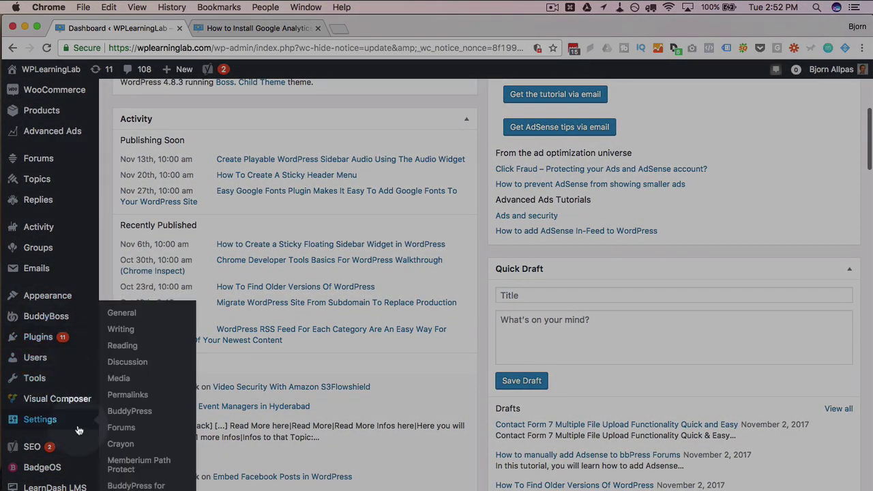
{"action": "left_click", "coordinate": [141, 367]}
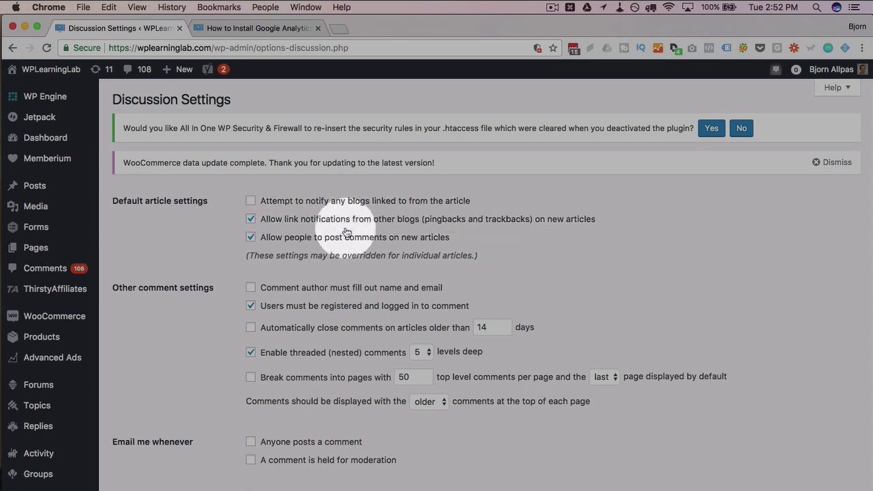
- Disable link notifications from other blogs (pingbacks and trackbacks) on new articles and save the Discussion settings
{"action": "left_click", "coordinate": [250, 220]}
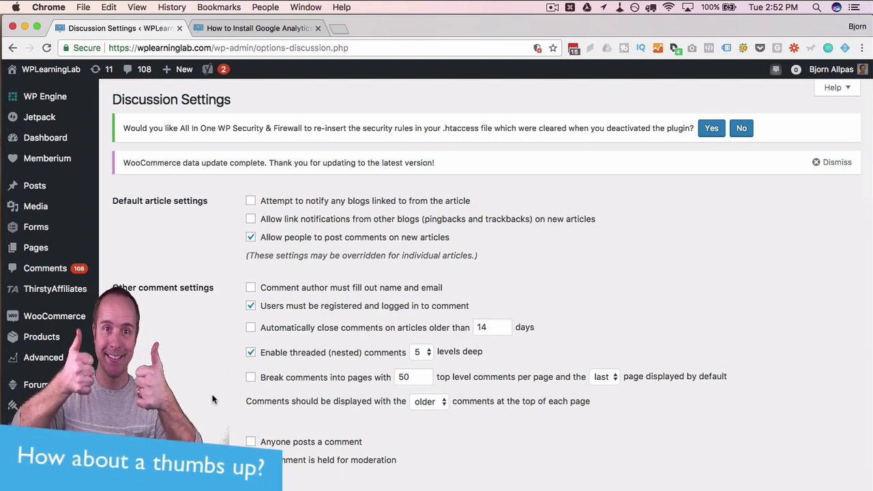
{"action": "scroll", "coordinate": [212, 399], "scroll_direction": "down", "scroll_amount": 15}
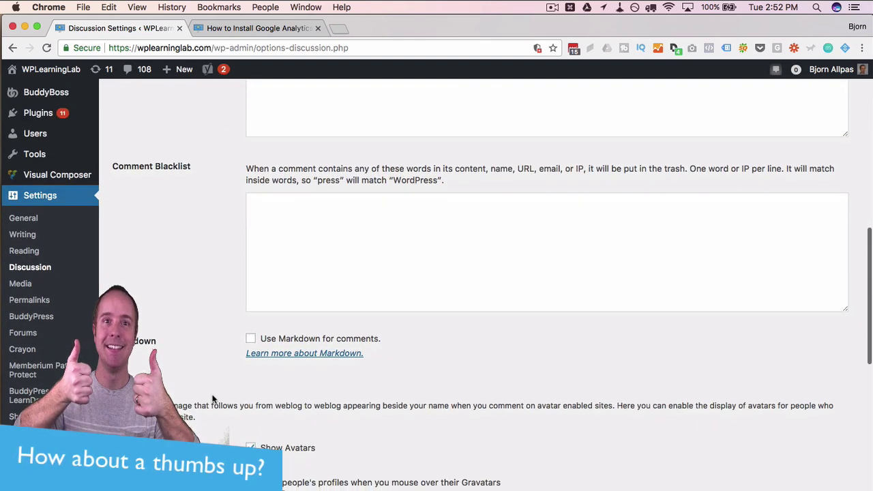
{"action": "scroll", "coordinate": [212, 398], "scroll_direction": "down", "scroll_amount": 20}
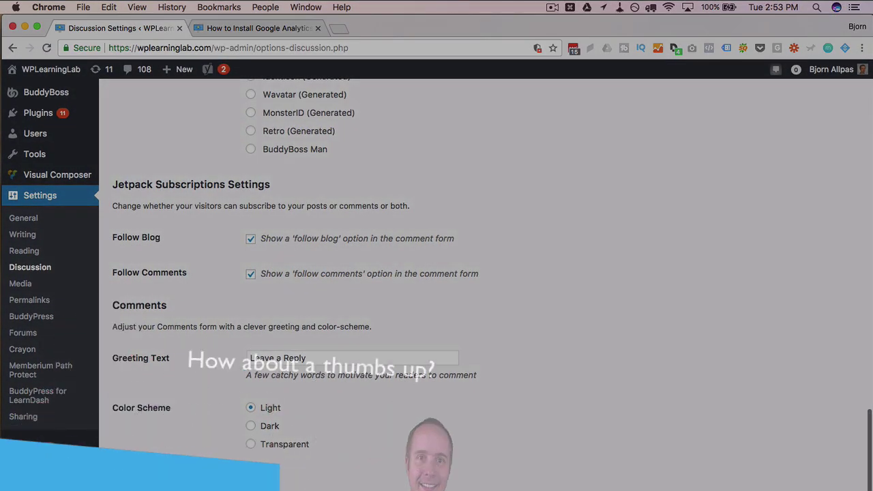
{"action": "left_click", "coordinate": [143, 483]}
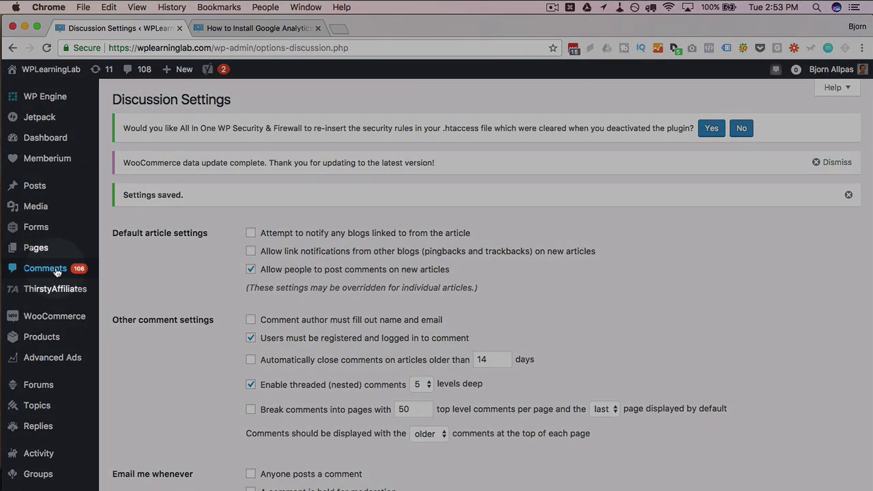
- Open the site's comments list and filter it to show only pings
{"action": "left_click", "coordinate": [58, 270]}
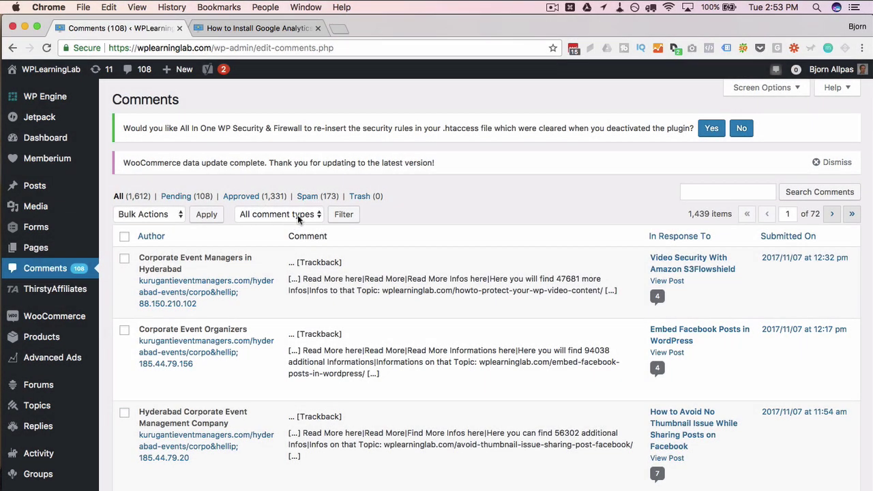
{"action": "left_click", "coordinate": [255, 216]}
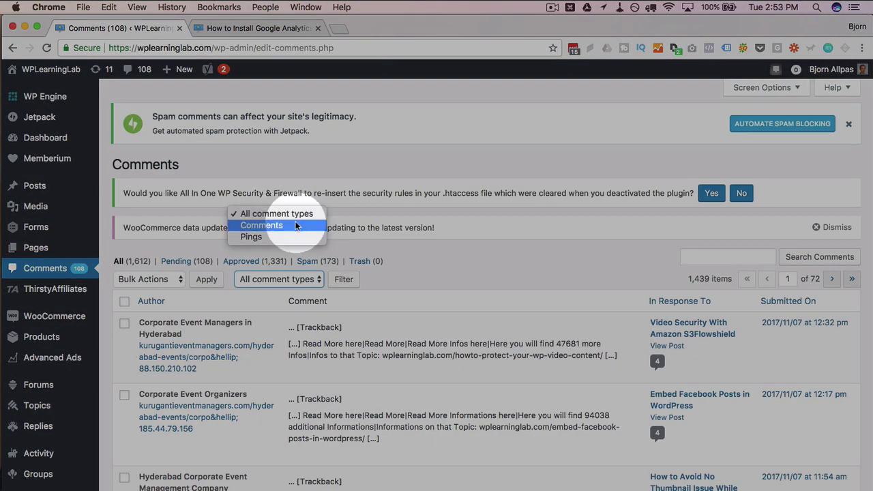
{"action": "left_click", "coordinate": [251, 237]}
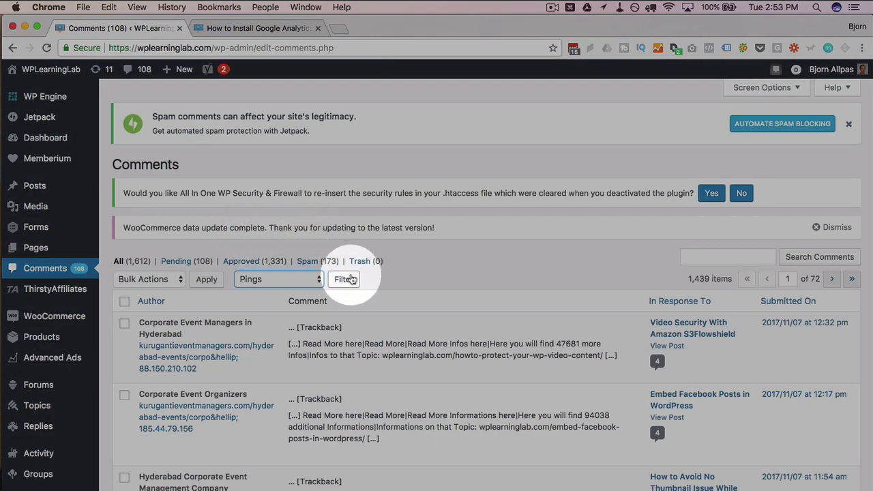
{"action": "left_click", "coordinate": [345, 279]}
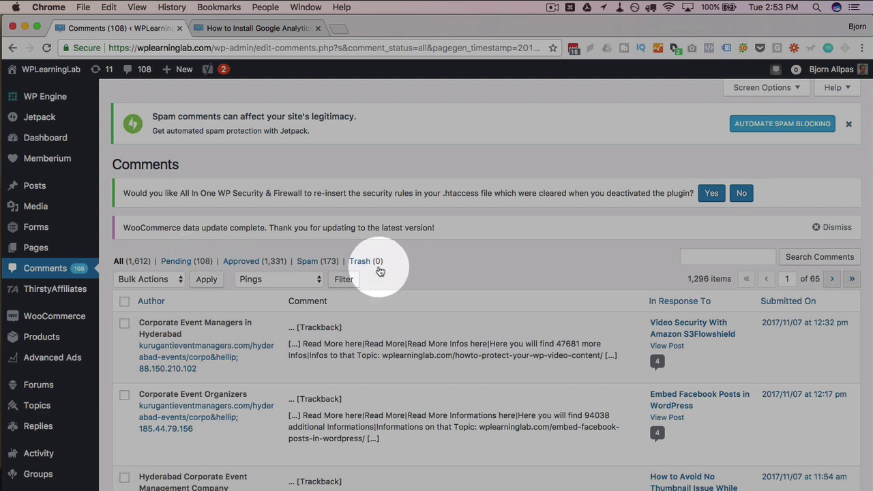
- Mark all pings on the current page of the comments list as spam in bulk
{"action": "mouse_move", "coordinate": [199, 377]}
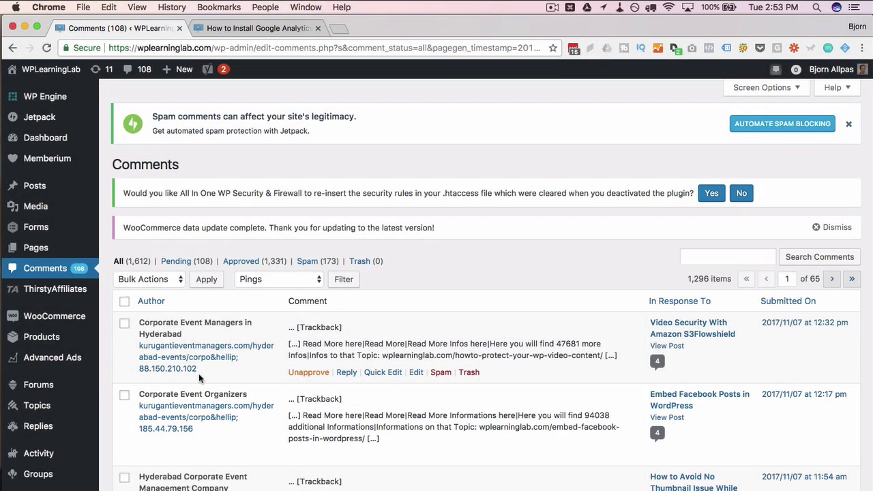
{"action": "scroll", "coordinate": [225, 358], "scroll_direction": "down", "scroll_amount": 1}
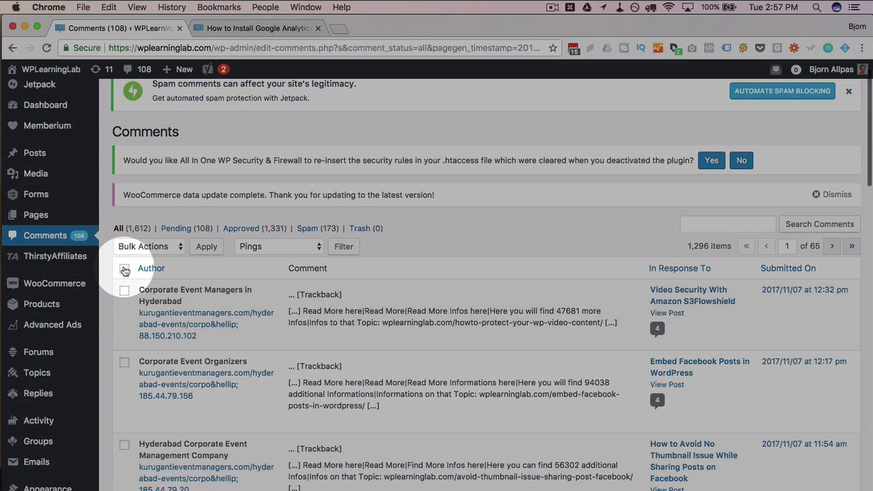
{"action": "left_click", "coordinate": [124, 270]}
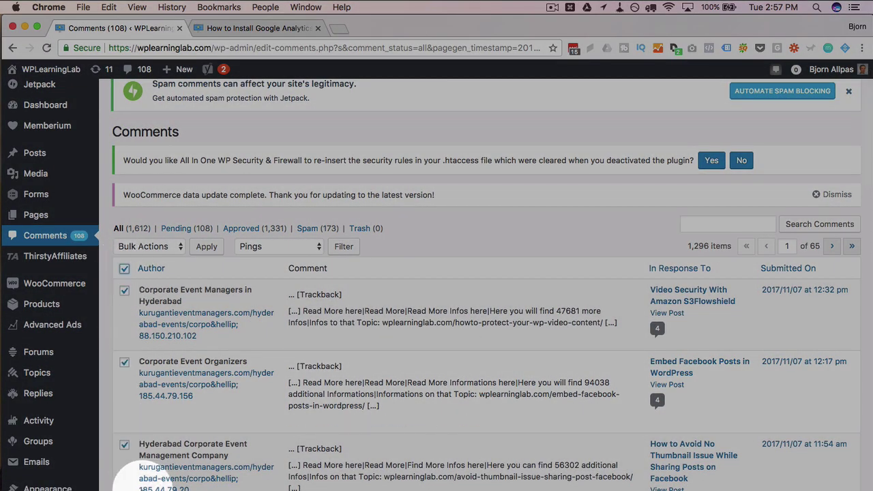
{"action": "left_click", "coordinate": [151, 244]}
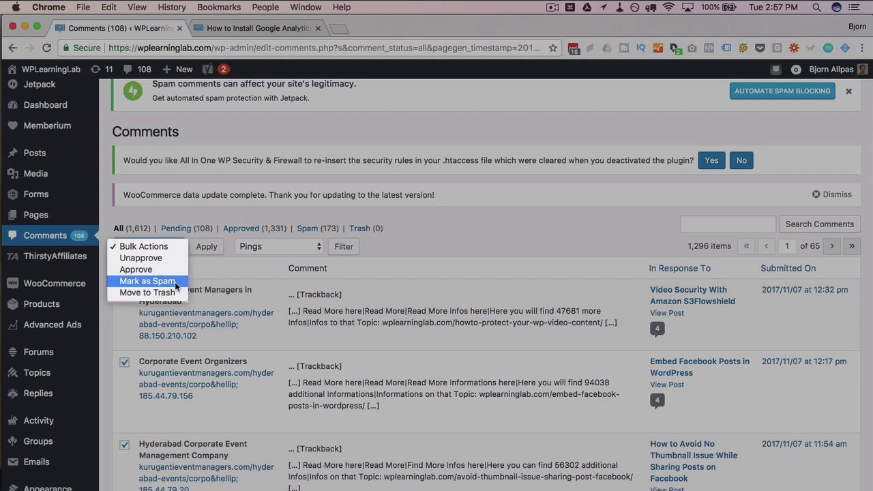
{"action": "left_click", "coordinate": [154, 281]}
{"action": "left_click", "coordinate": [208, 247]}
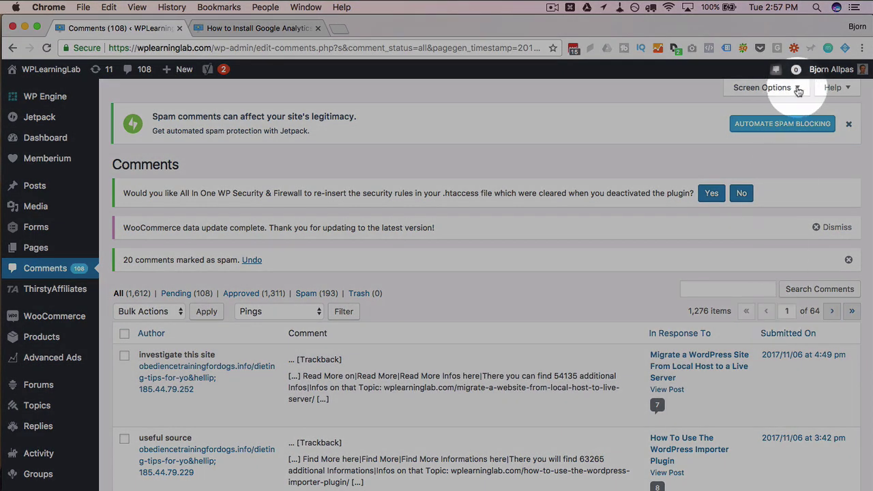
- Set the comments list to 500 items per page and look through the reloaded list
{"action": "left_click", "coordinate": [798, 90]}
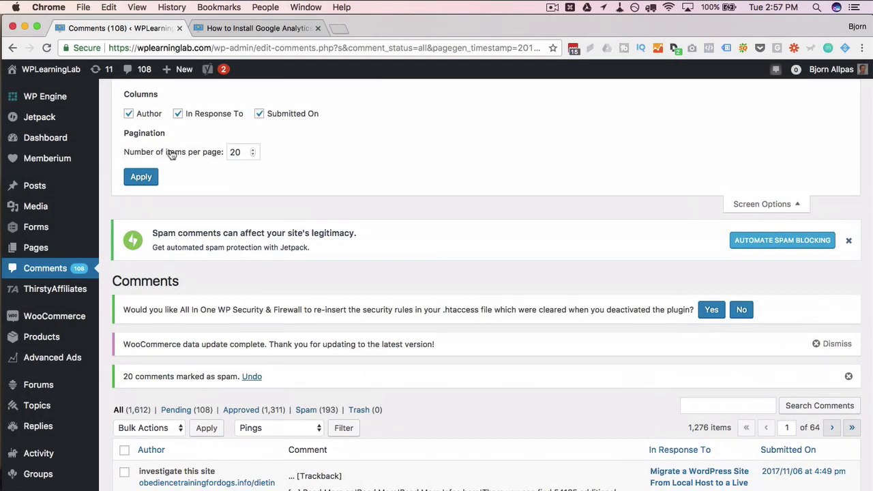
{"action": "double_click", "coordinate": [235, 152]}
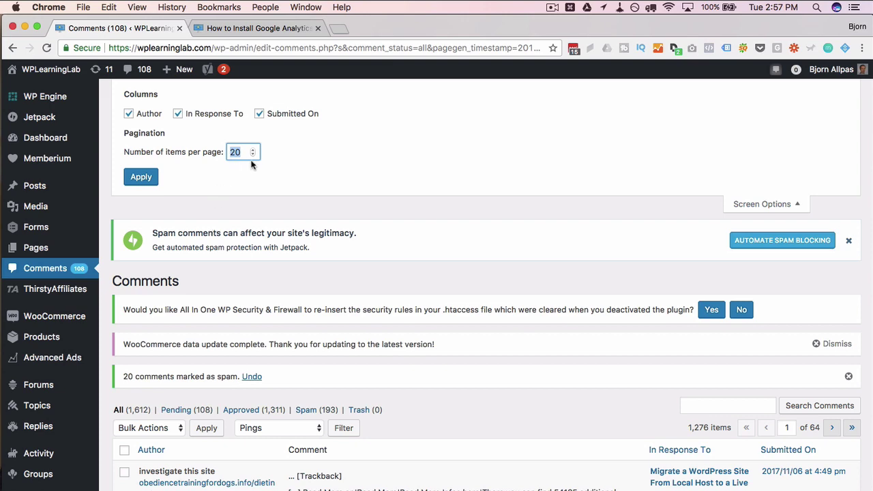
{"action": "type", "text": "500"}
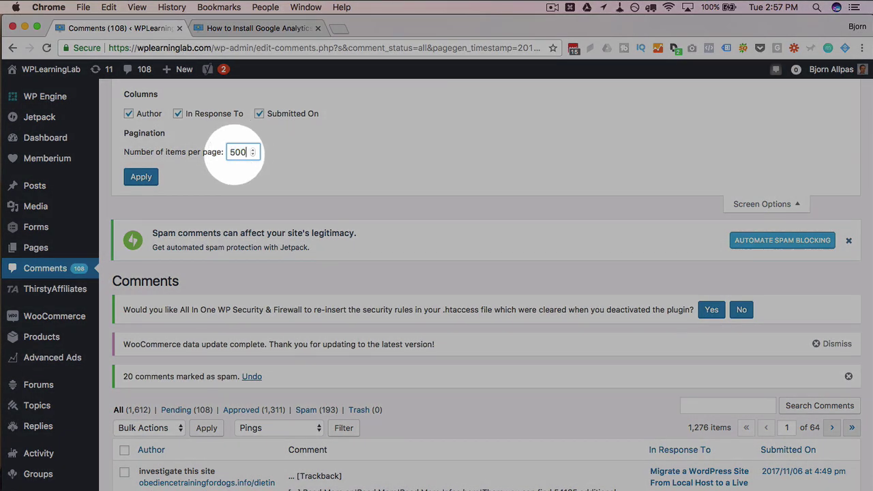
{"action": "left_click", "coordinate": [137, 180]}
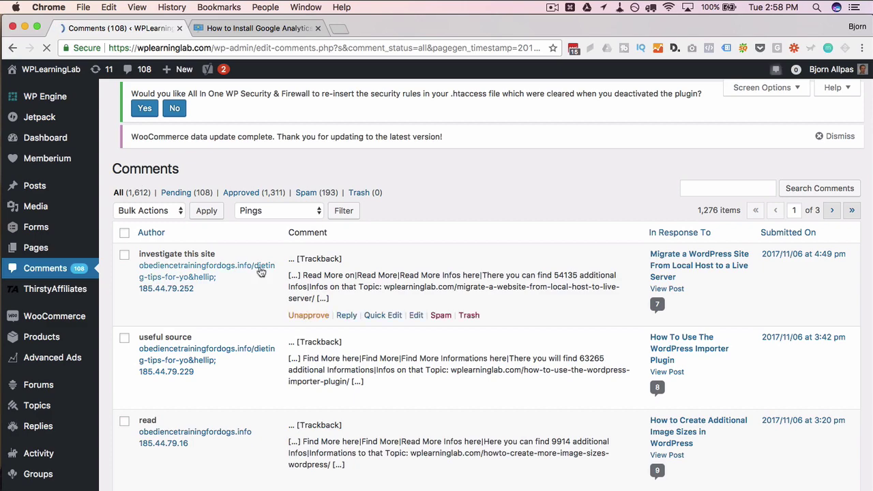
{"action": "scroll", "coordinate": [261, 271], "scroll_direction": "down", "scroll_amount": 15}
{"action": "scroll", "coordinate": [260, 272], "scroll_direction": "up", "scroll_amount": 10}
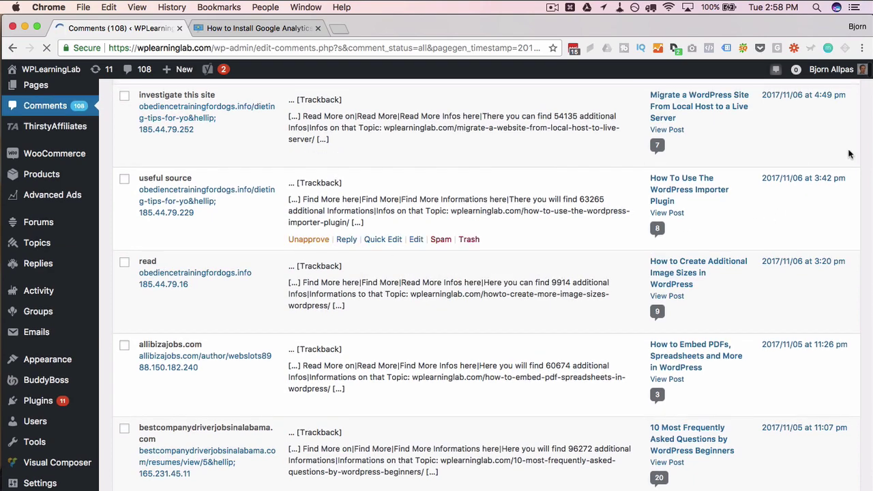
{"action": "scroll", "coordinate": [851, 152], "scroll_direction": "up", "scroll_amount": 4}
{"action": "left_click", "coordinate": [830, 214]}
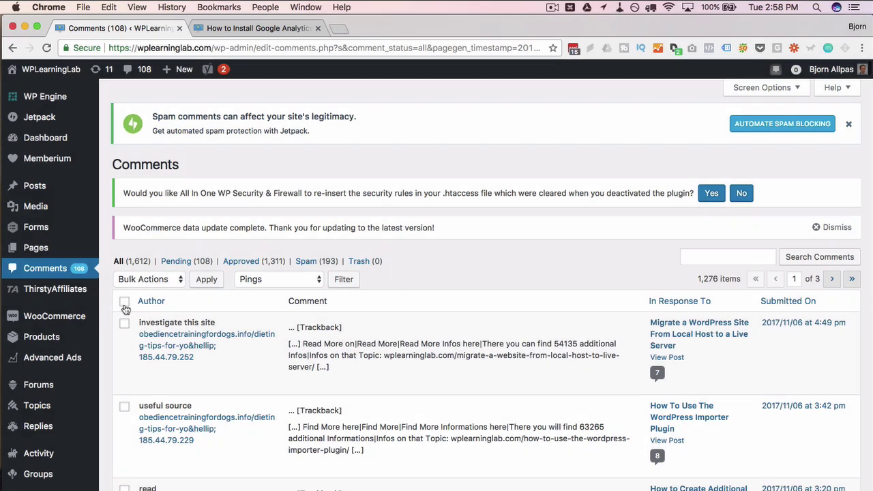
- Select all pings on the current page and view the available bulk actions without choosing one
{"action": "left_click", "coordinate": [124, 304]}
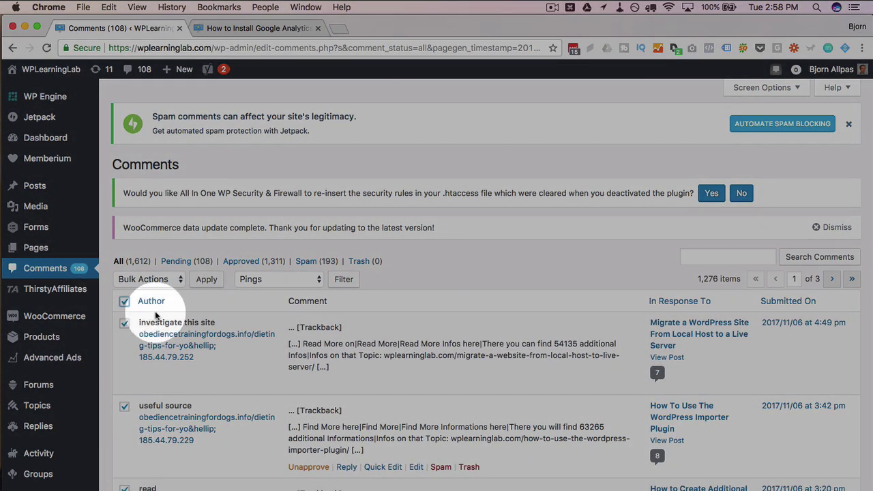
{"action": "left_click", "coordinate": [167, 278]}
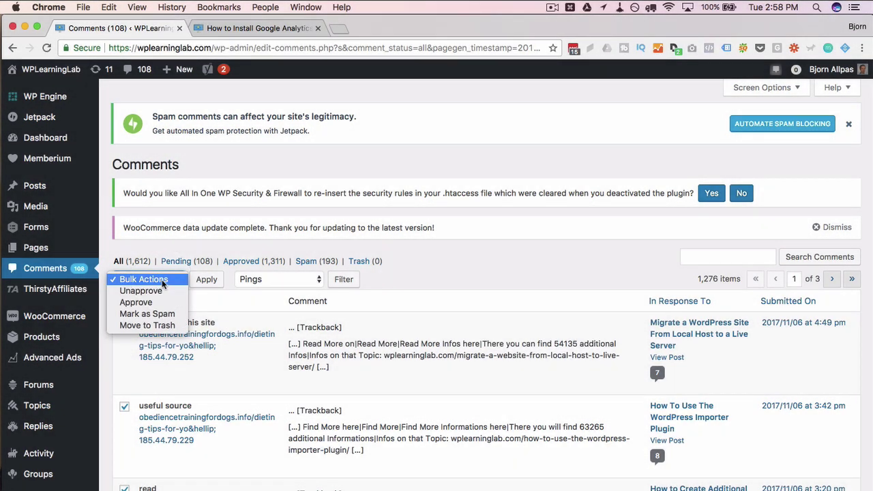
{"action": "left_click", "coordinate": [183, 255]}
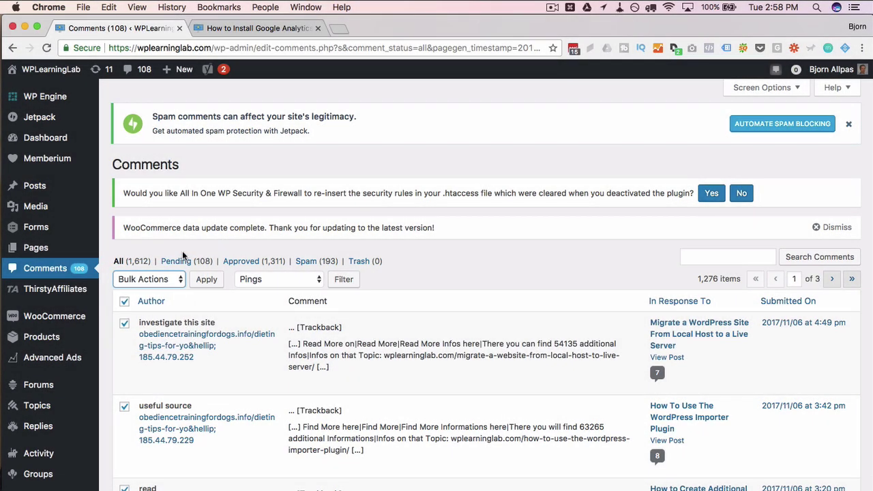